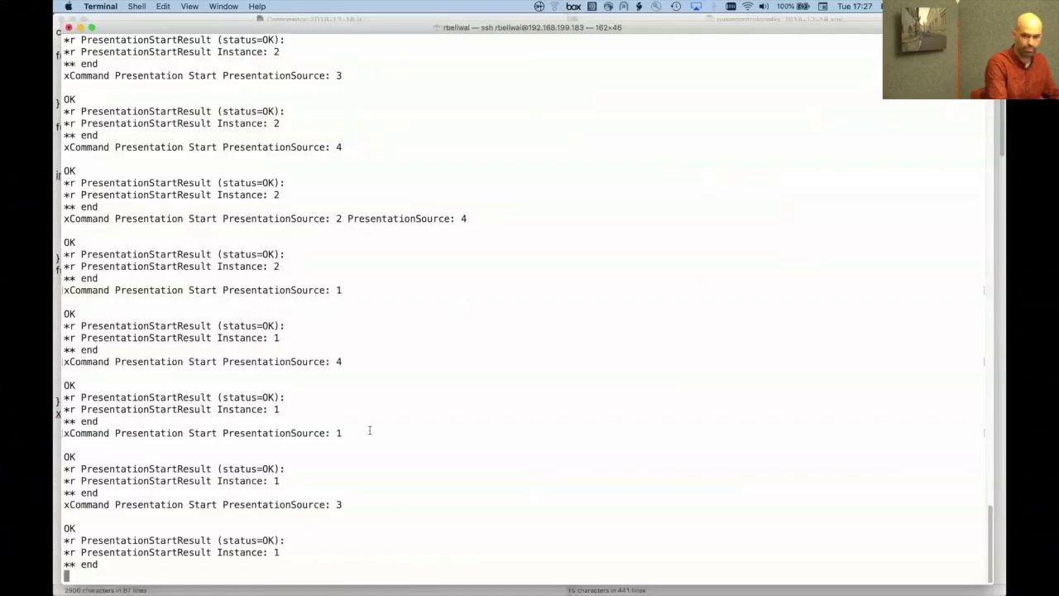
Step: Run xCommand Presentation Start with PresentationSource 1, 2, 3 and 4 in the codec's SSH session
{"action": "key", "text": "Return"}
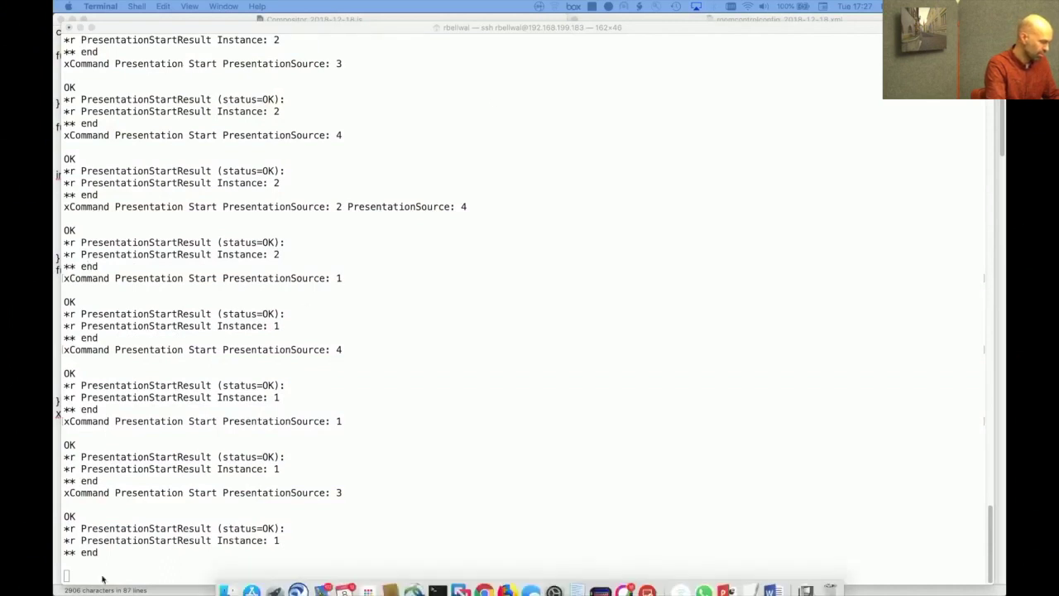
{"action": "left_click", "coordinate": [152, 494]}
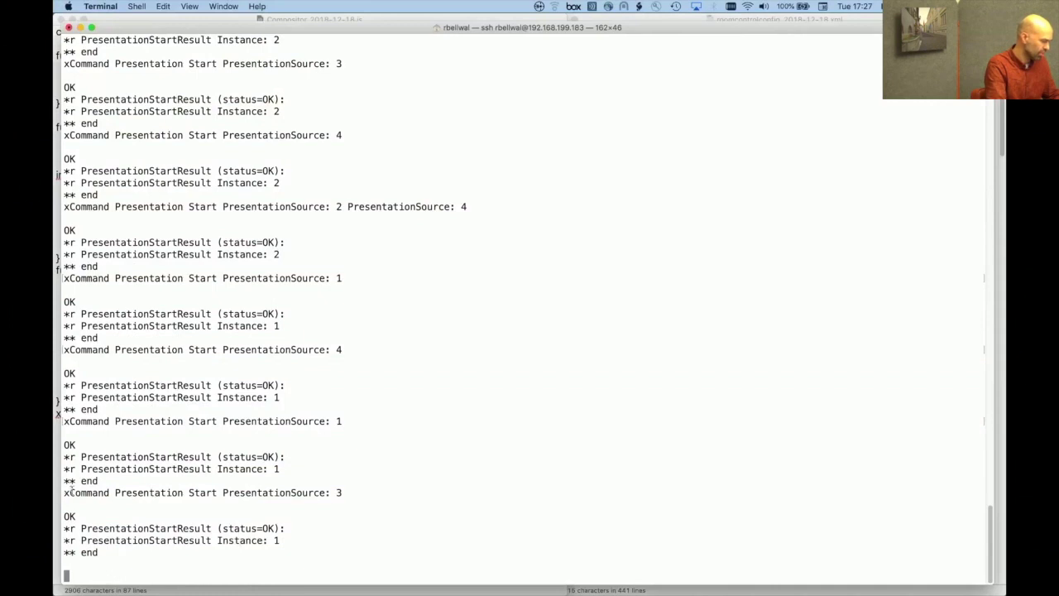
{"action": "left_click_drag", "start_coordinate": [66, 492], "coordinate": [358, 489]}
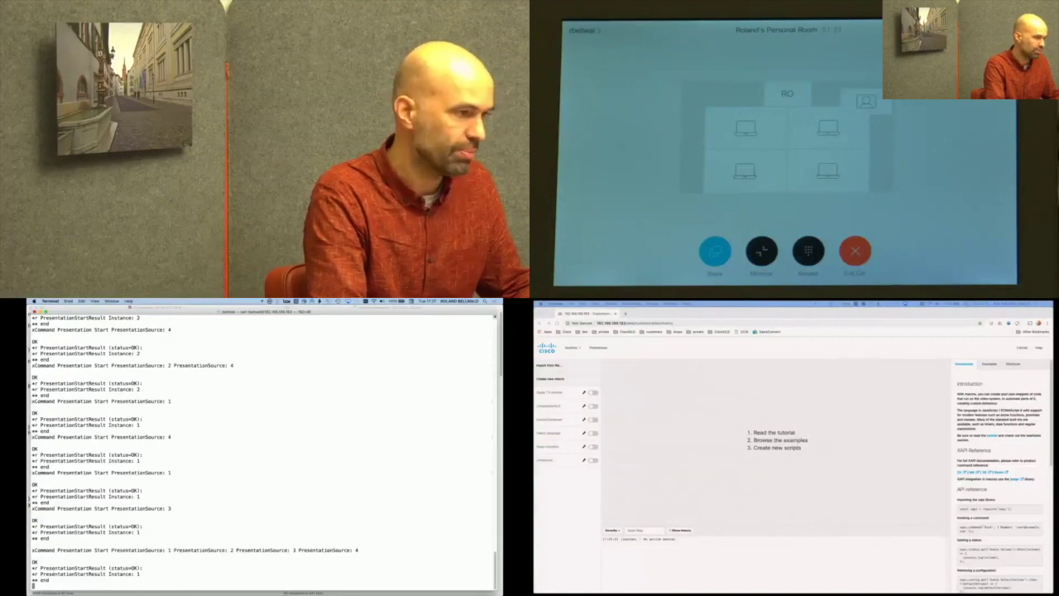
Step: Rerun the earlier xCommand Presentation Start command that presents only PresentationSource 3
{"action": "key", "text": "super+Tab"}
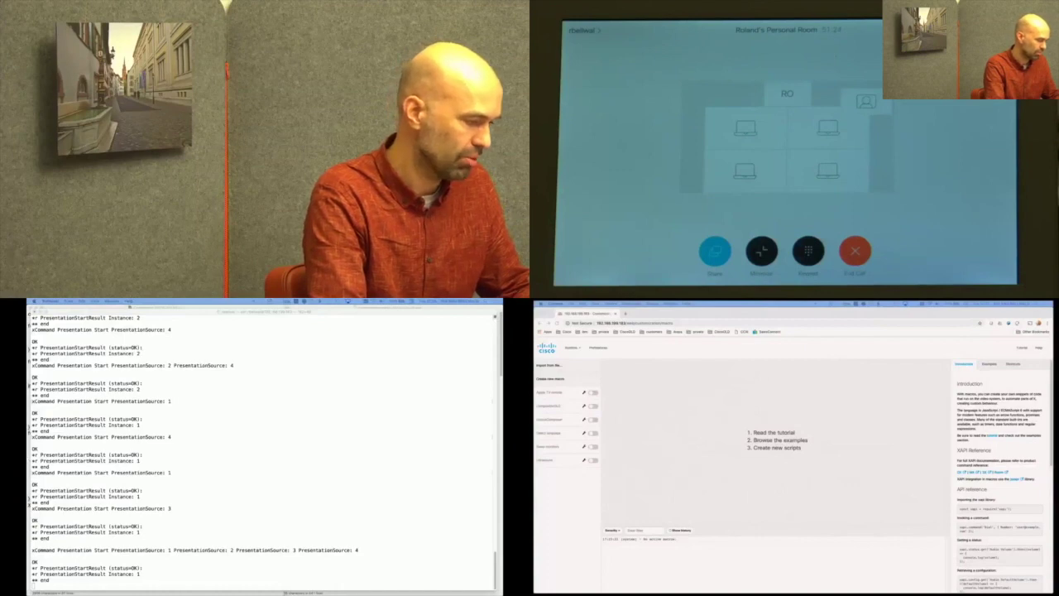
{"action": "left_click", "coordinate": [182, 497]}
{"action": "key", "text": "Up"}
{"action": "key", "text": "Up"}
{"action": "key", "text": "Return"}
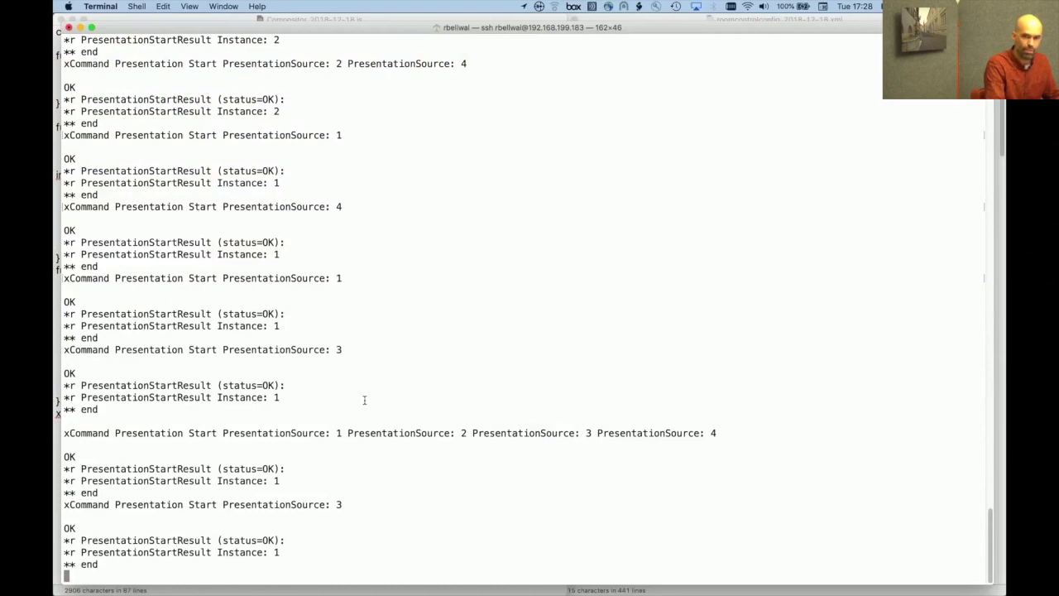
Step: Switch to the text editor and review the Compositor_2018-12-18.js macro and the roomcontrolconfig_2018-12-18.xml panel file
{"action": "key", "text": "super+Tab"}
{"action": "key", "text": "super+Tab"}
{"action": "key", "text": "super+Tab"}
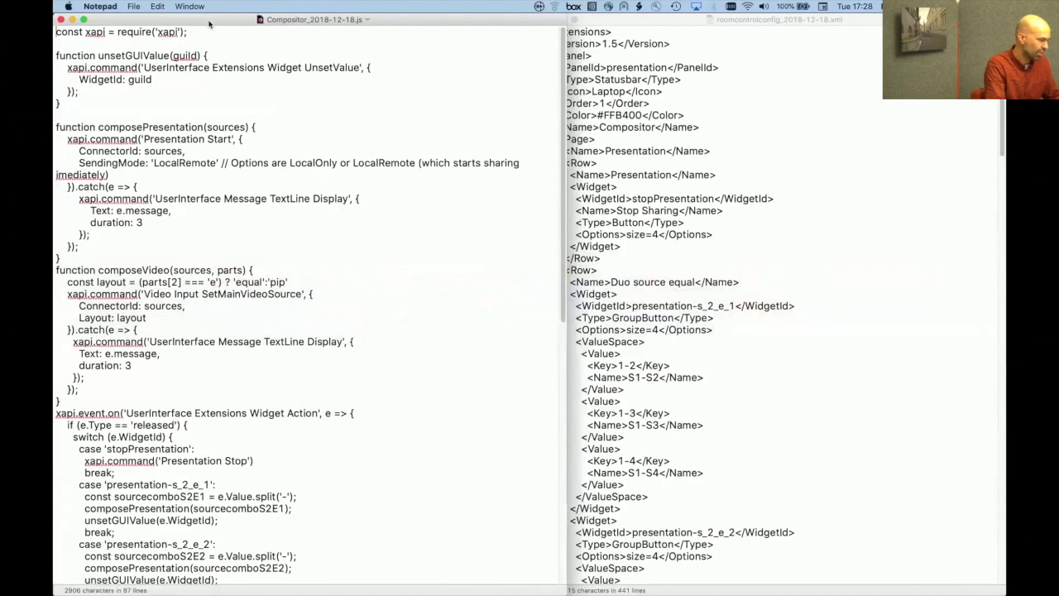
{"action": "scroll", "coordinate": [189, 157], "scroll_direction": "down", "scroll_amount": 1}
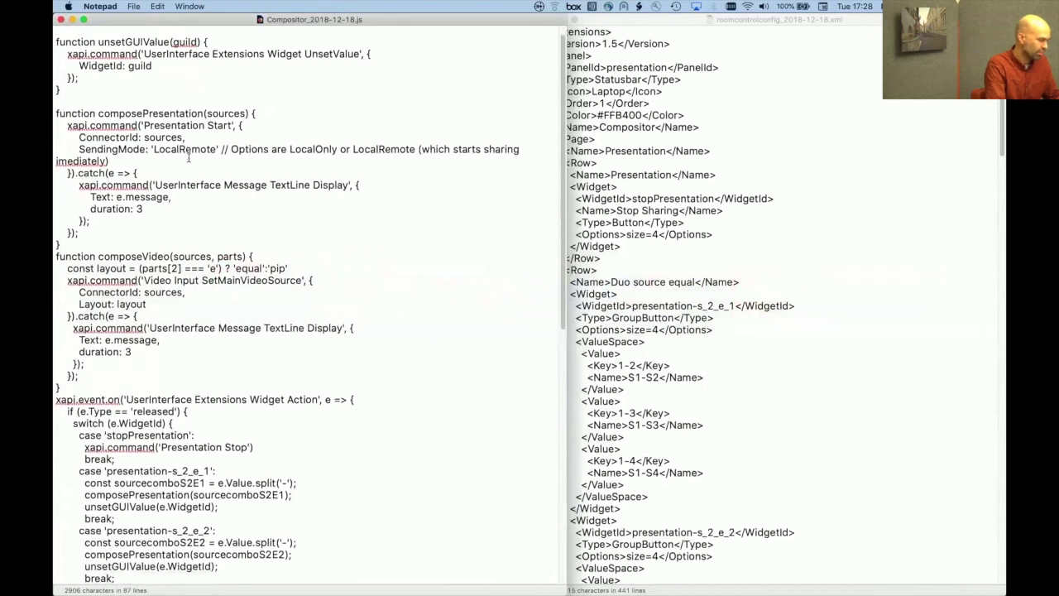
{"action": "scroll", "coordinate": [188, 157], "scroll_direction": "up", "scroll_amount": 1}
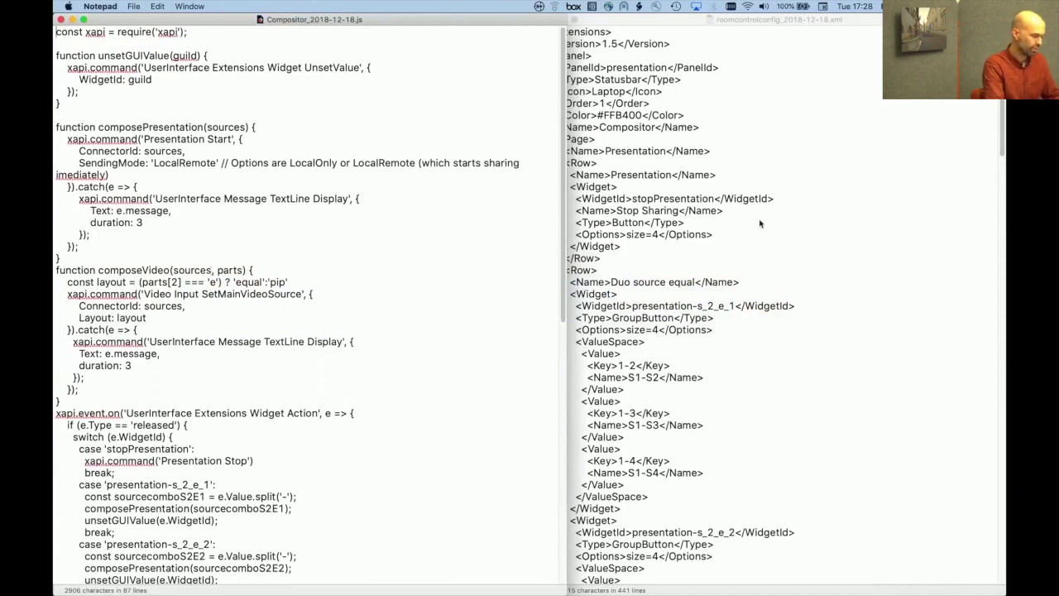
{"action": "left_click", "coordinate": [785, 247]}
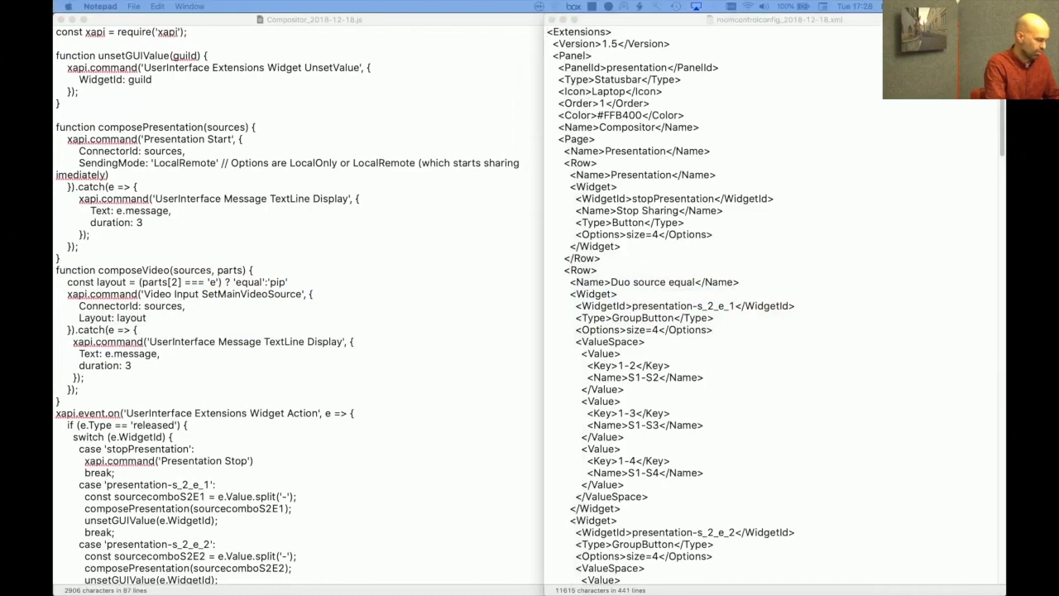
Step: Switch to Chrome and open the Macro Editor from the home page of the SX80 web interface
{"action": "key", "text": "super+Tab"}
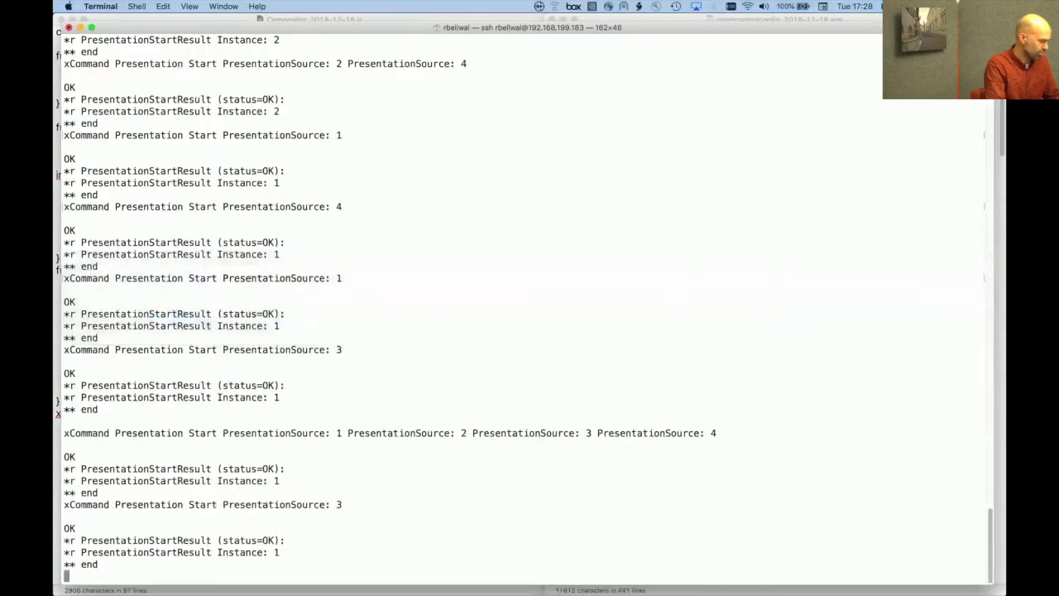
{"action": "key", "text": "super+Tab"}
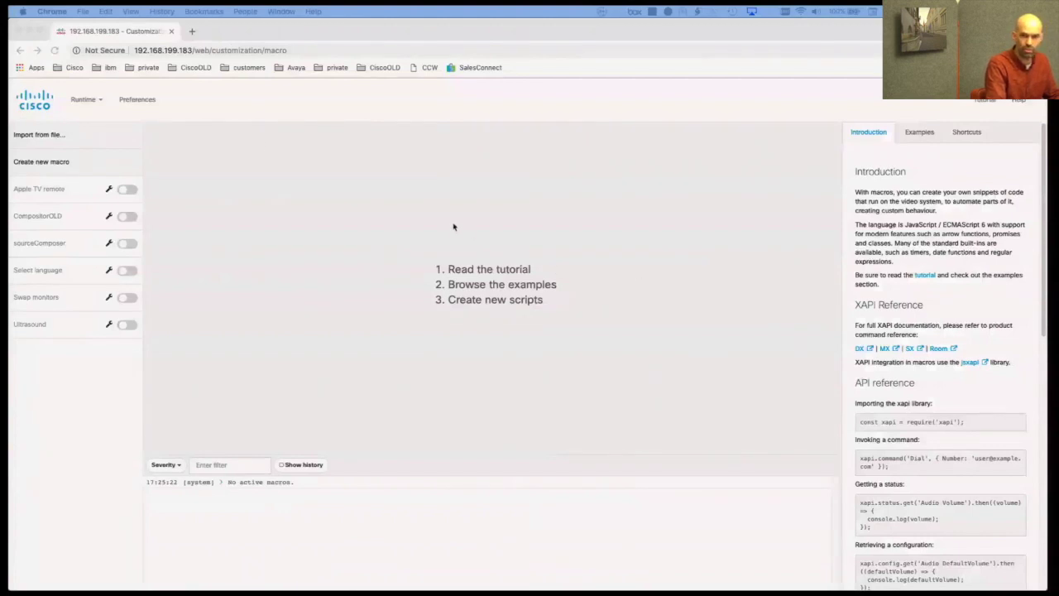
{"action": "left_click", "coordinate": [43, 100]}
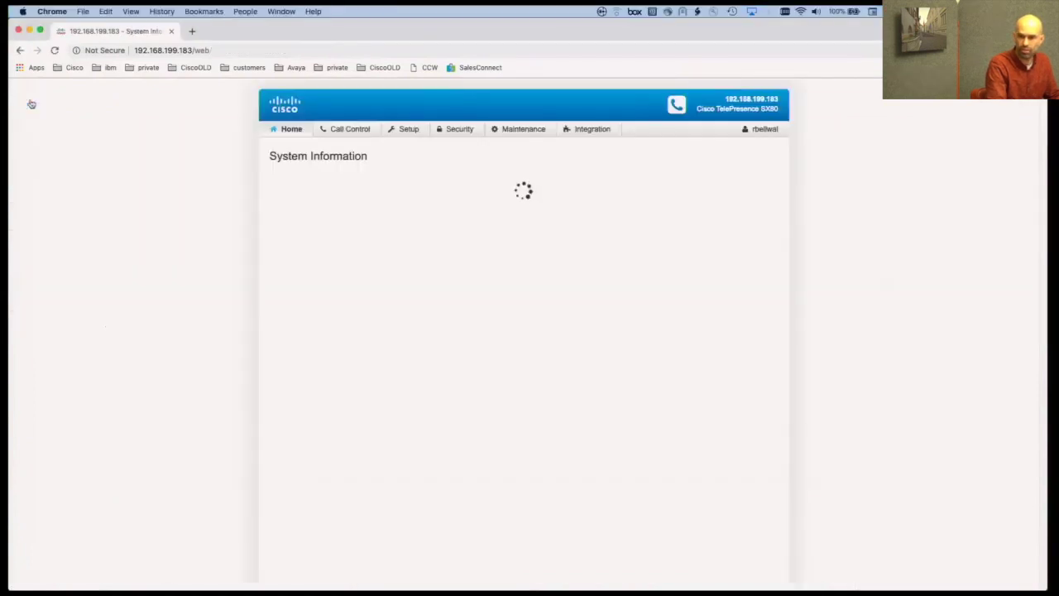
{"action": "mouse_move", "coordinate": [592, 130]}
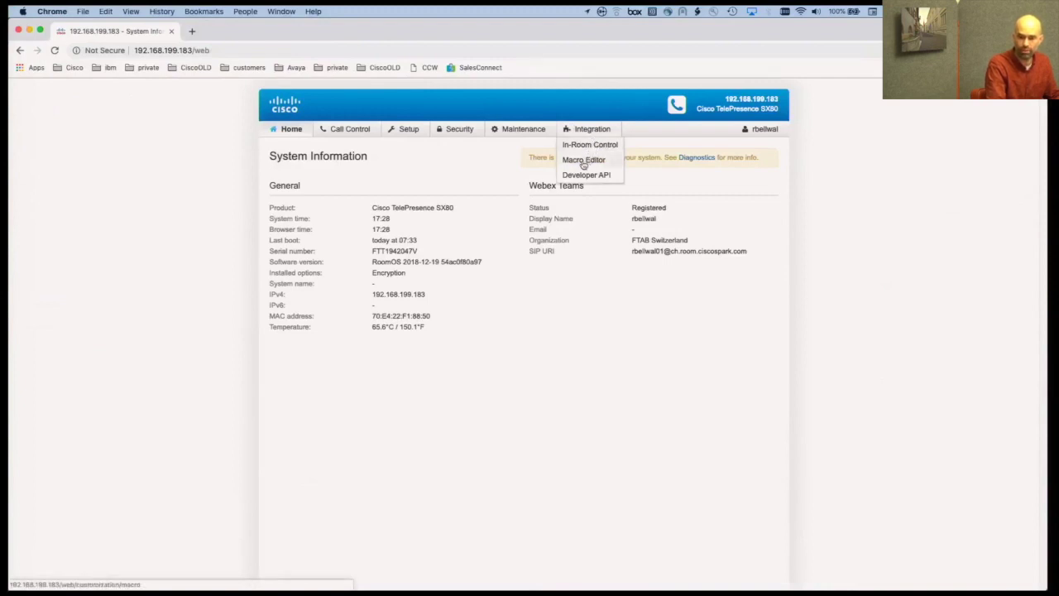
{"action": "left_click", "coordinate": [583, 162]}
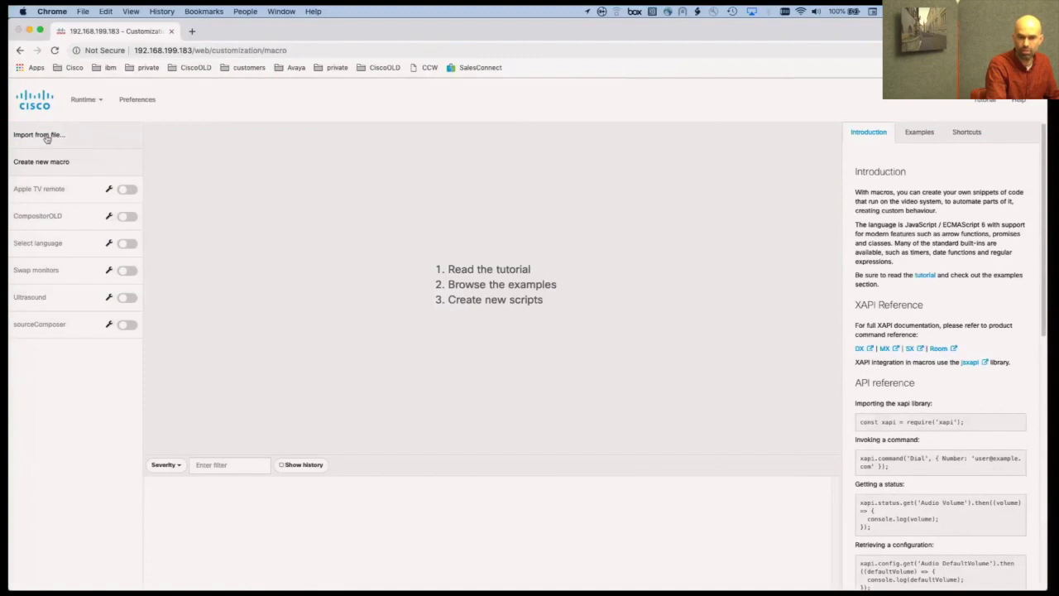
Step: Import the macro file Compositor_2018-12-18.js, save it on the codec and enable it
{"action": "left_click", "coordinate": [47, 139]}
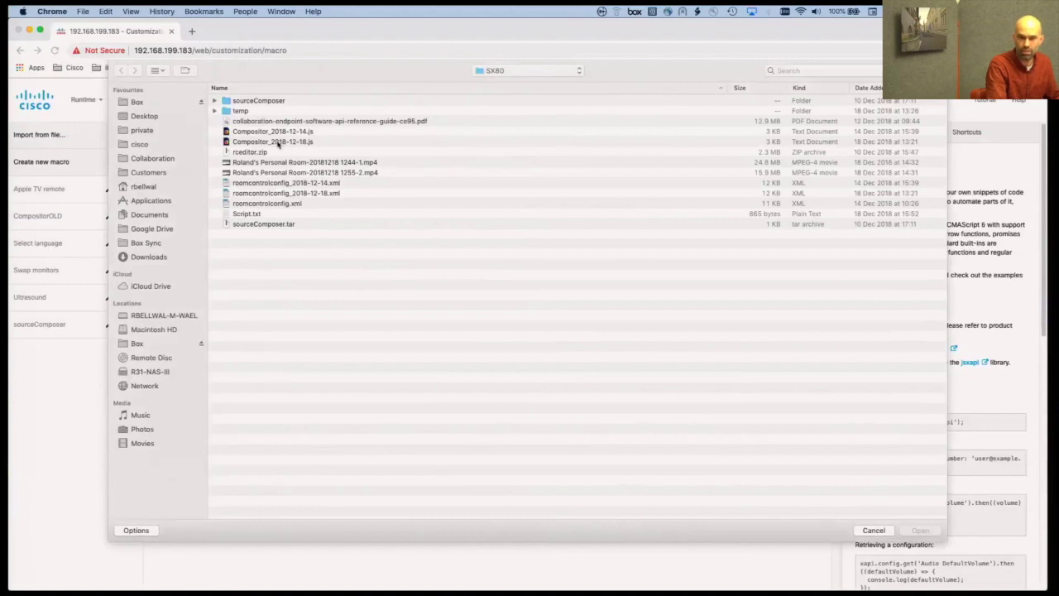
{"action": "double_click", "coordinate": [278, 143]}
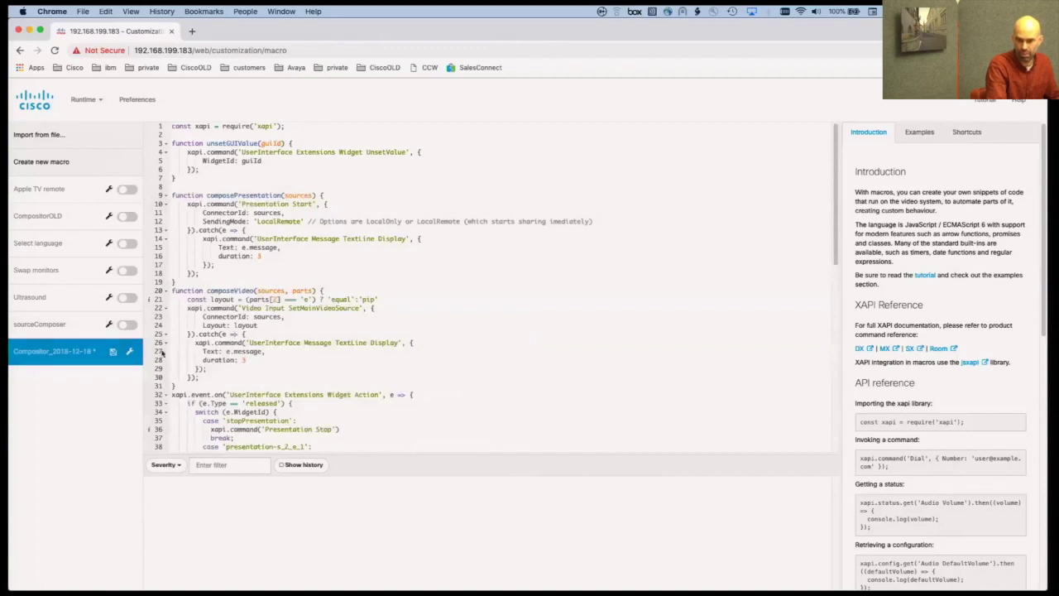
{"action": "left_click", "coordinate": [113, 352]}
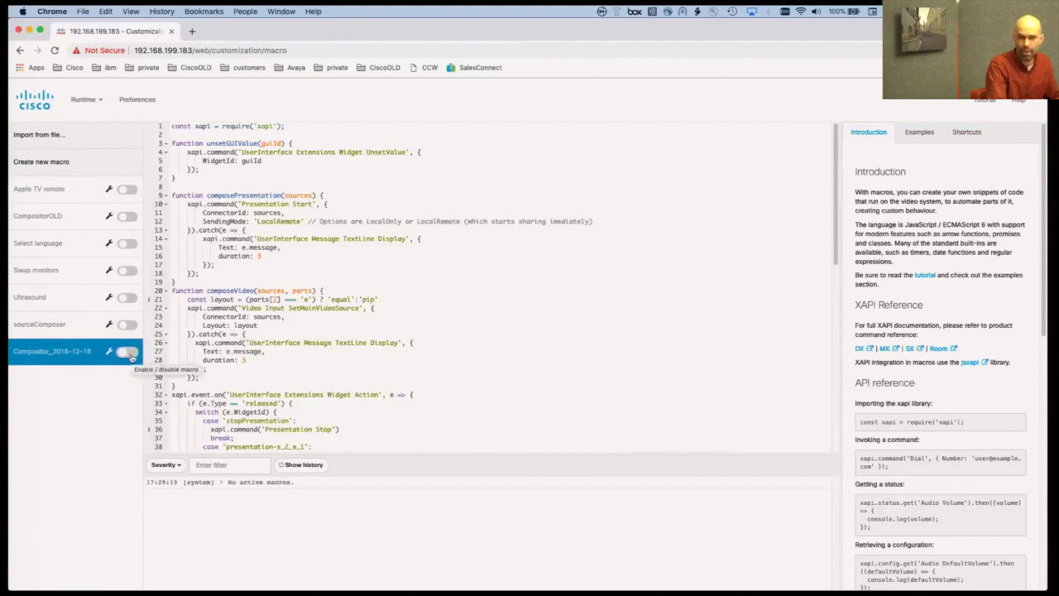
{"action": "left_click", "coordinate": [129, 353]}
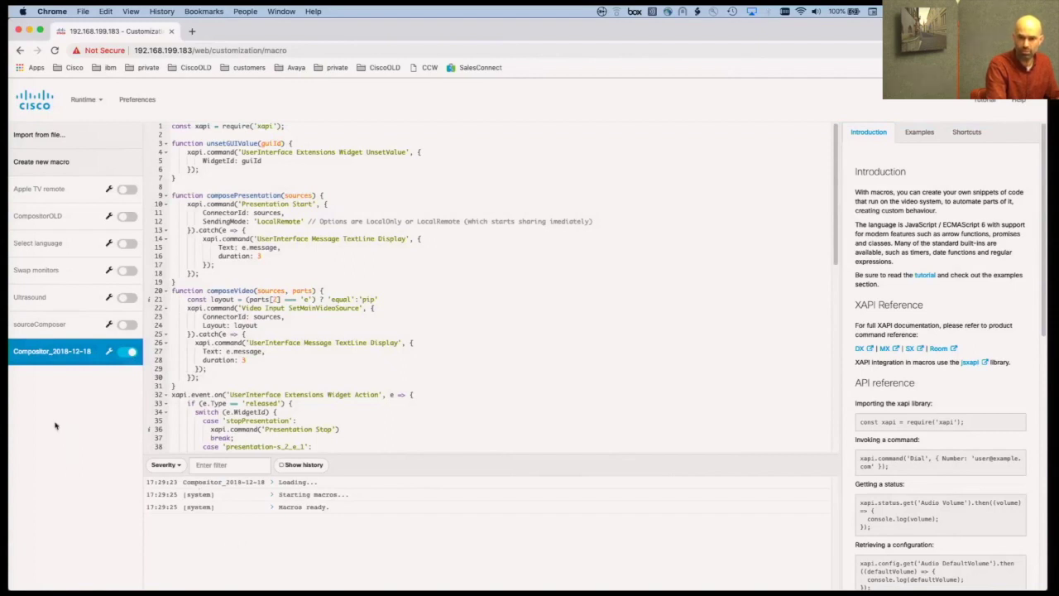
Step: Return to the codec's home page and launch the In-Room Control editor
{"action": "left_click", "coordinate": [44, 108]}
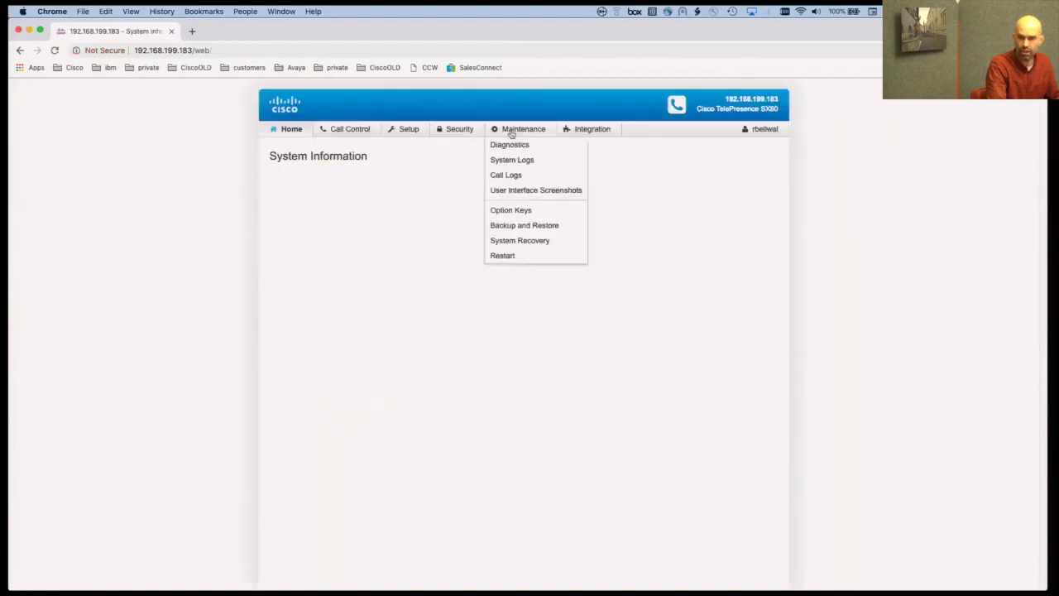
{"action": "mouse_move", "coordinate": [589, 135]}
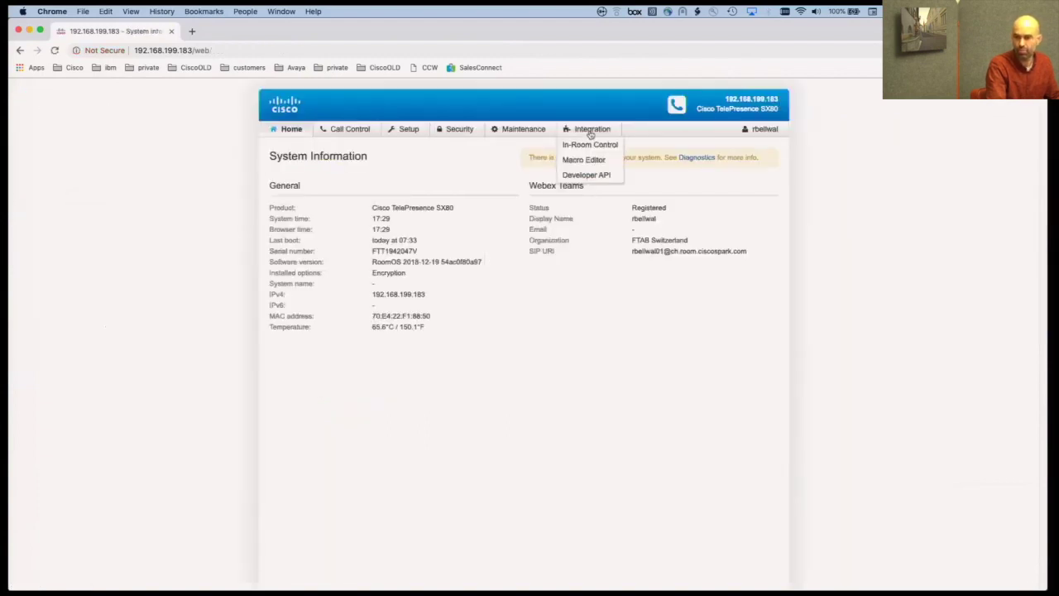
{"action": "left_click", "coordinate": [587, 149]}
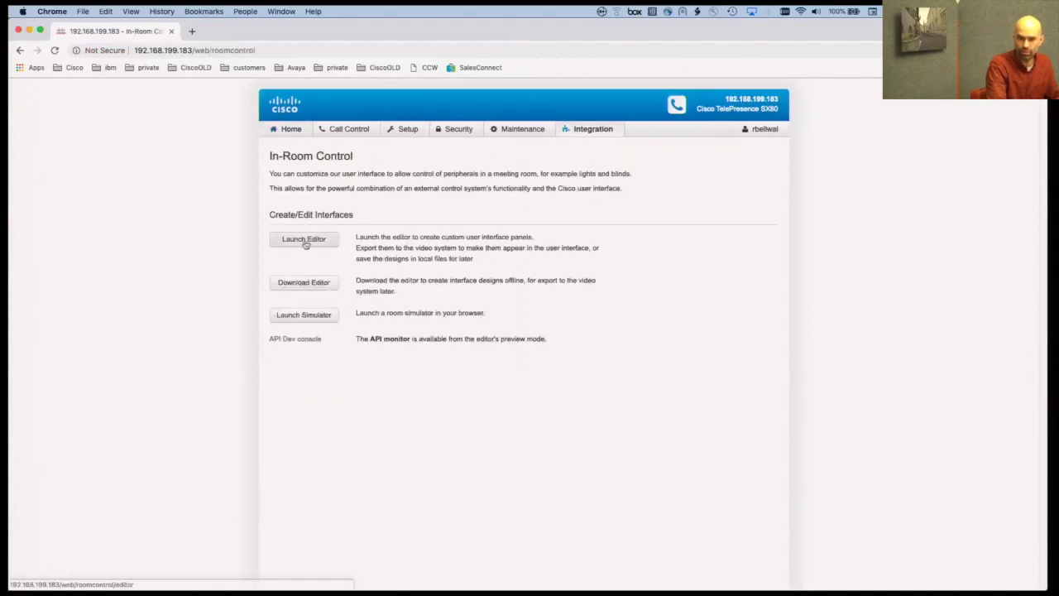
{"action": "left_click", "coordinate": [304, 245]}
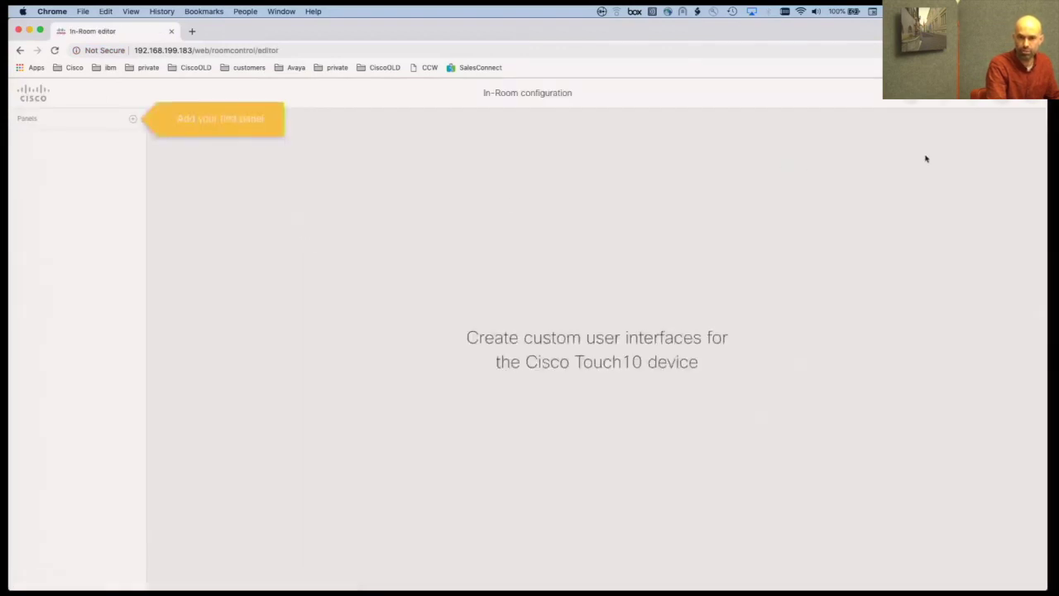
Step: Import the panel configuration file roomcontrolconfig_2018-12-18.xml into the In-Room editor
{"action": "left_click", "coordinate": [1031, 101]}
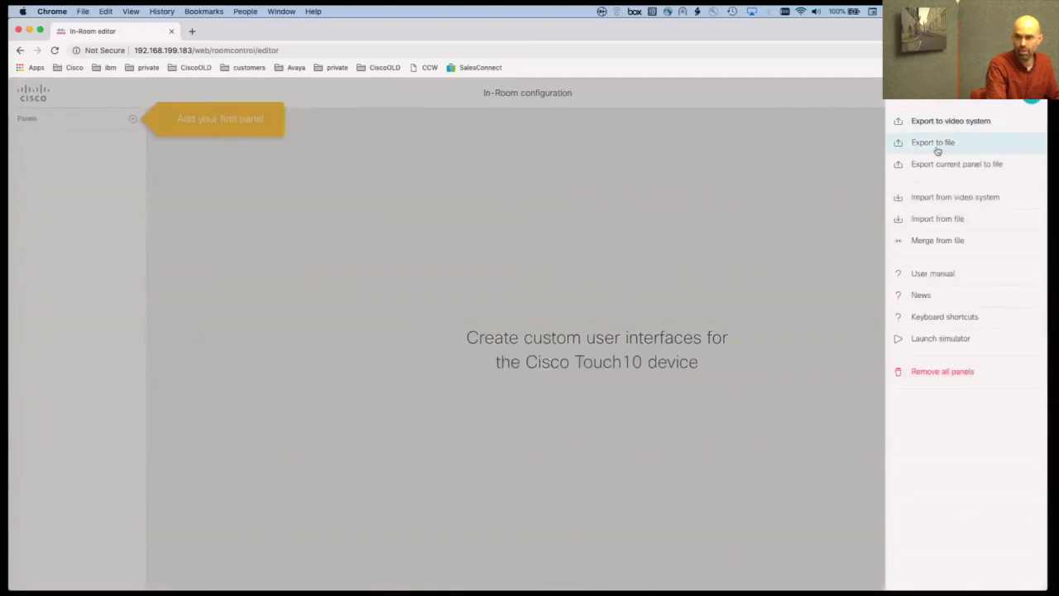
{"action": "left_click", "coordinate": [934, 218]}
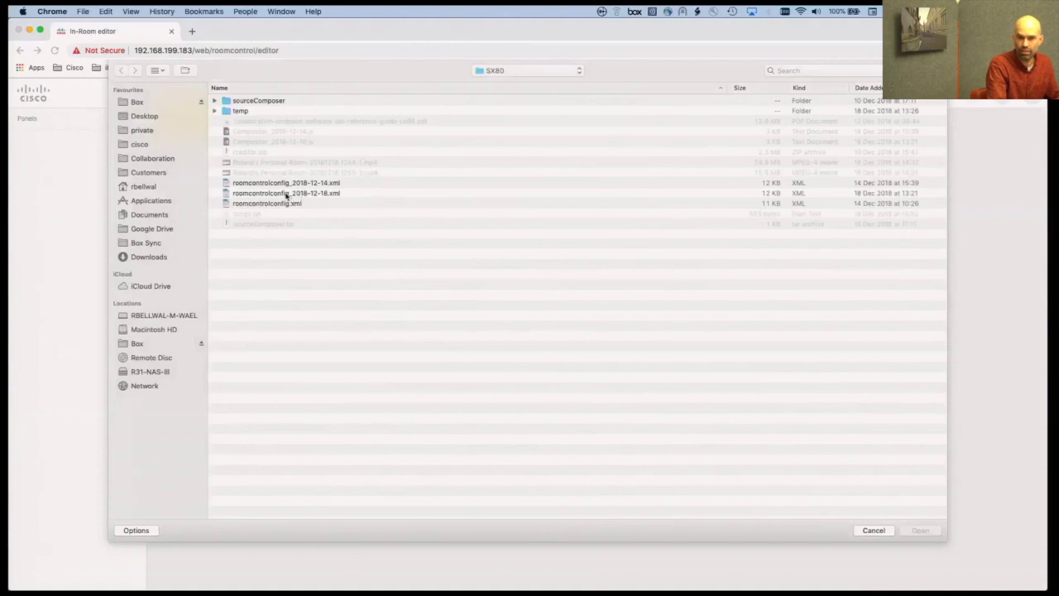
{"action": "double_click", "coordinate": [286, 194]}
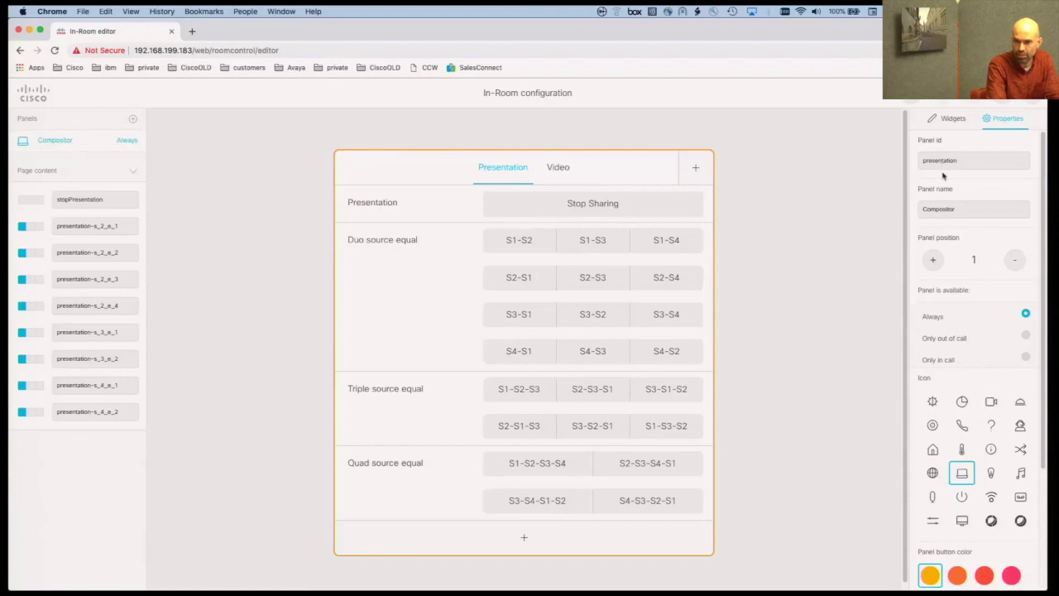
Step: Examine the button IDs of the second duo-source row and the first triple-source row on the Presentation page
{"action": "left_click", "coordinate": [583, 280]}
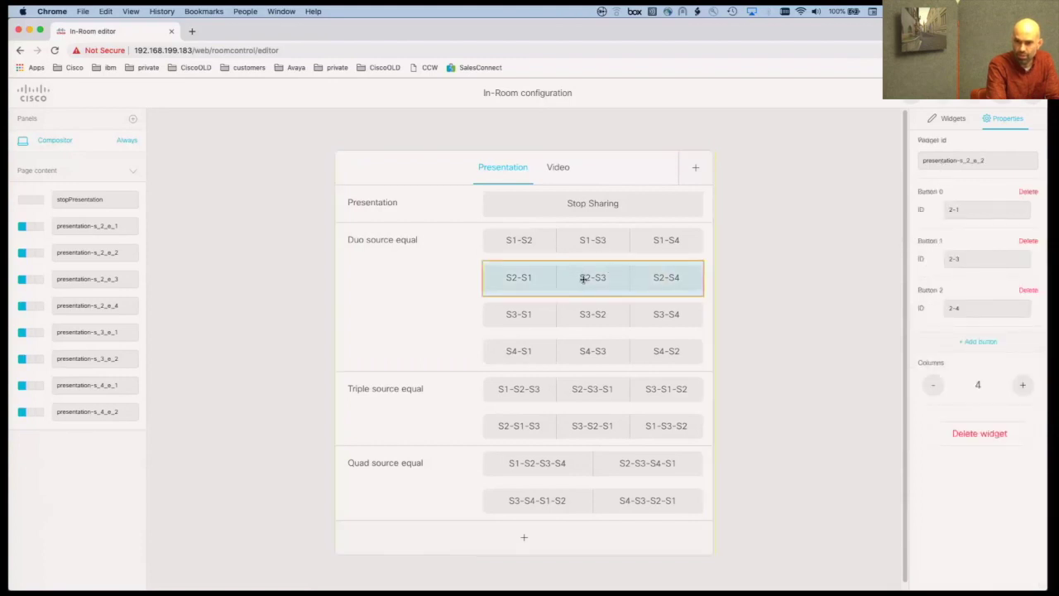
{"action": "triple_click", "coordinate": [989, 260]}
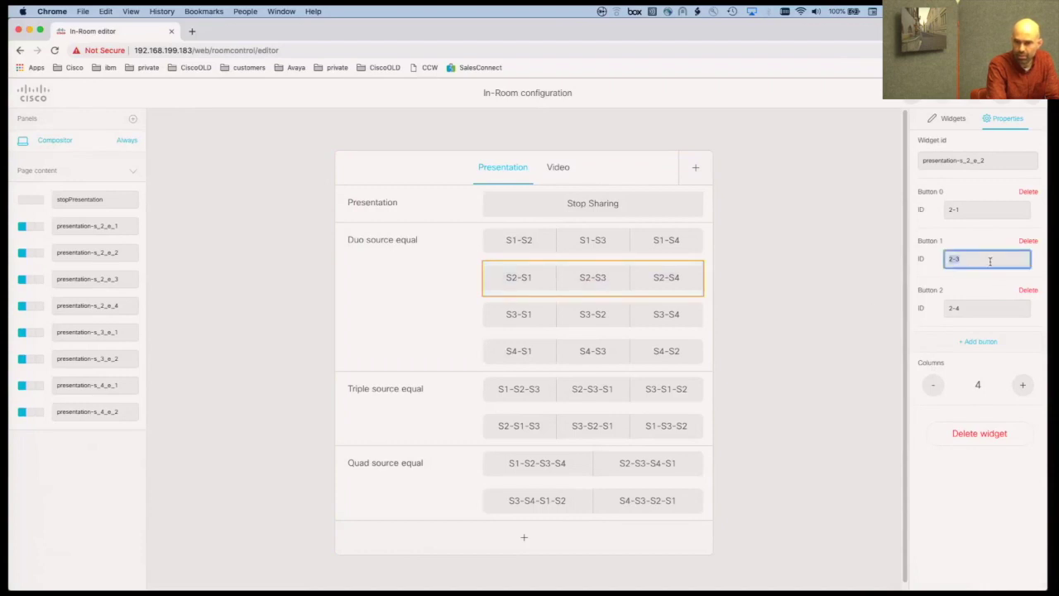
{"action": "triple_click", "coordinate": [976, 209]}
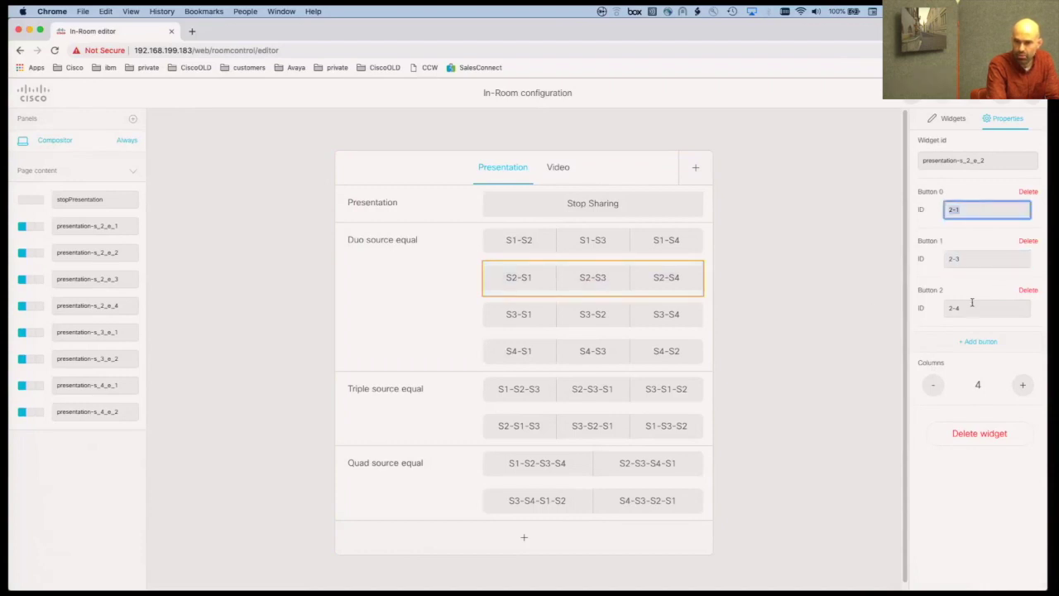
{"action": "left_click", "coordinate": [593, 388]}
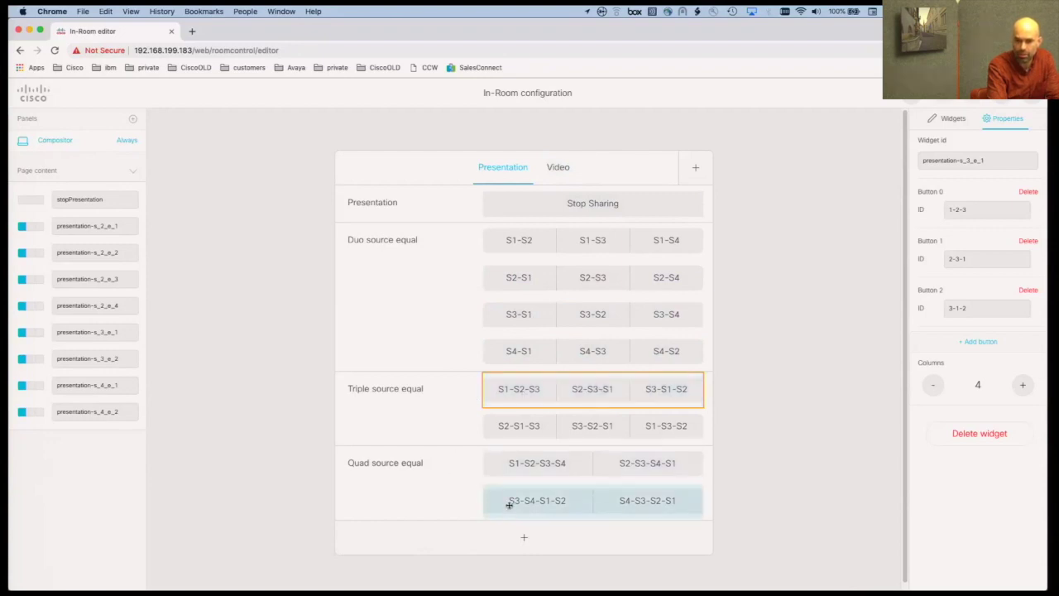
Step: Examine the Video page and its first duo-source equal widget, and return to the Presentation page
{"action": "left_click", "coordinate": [565, 169]}
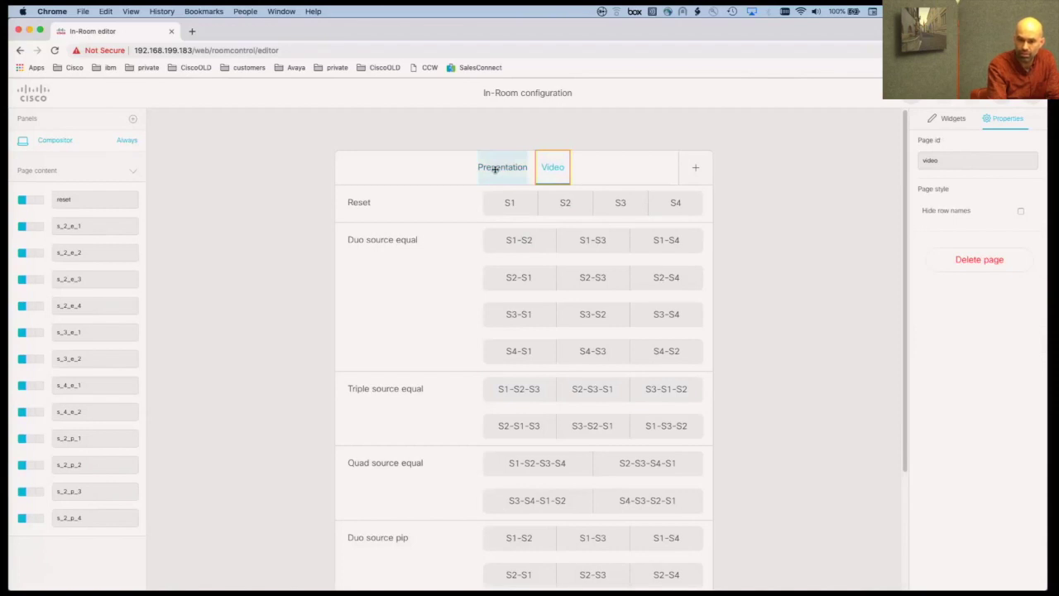
{"action": "left_click", "coordinate": [570, 239]}
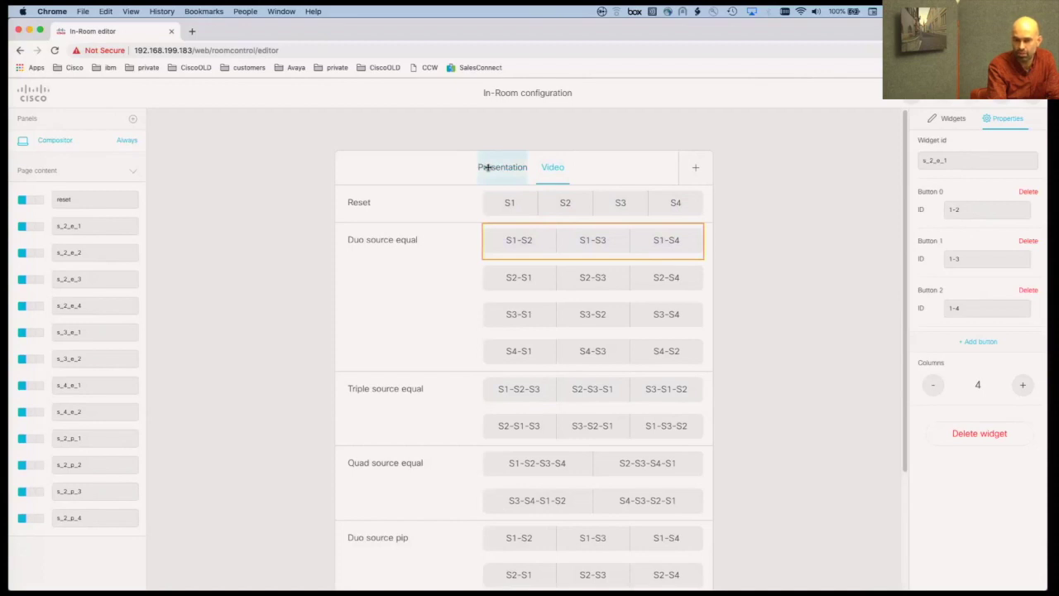
{"action": "left_click", "coordinate": [488, 167]}
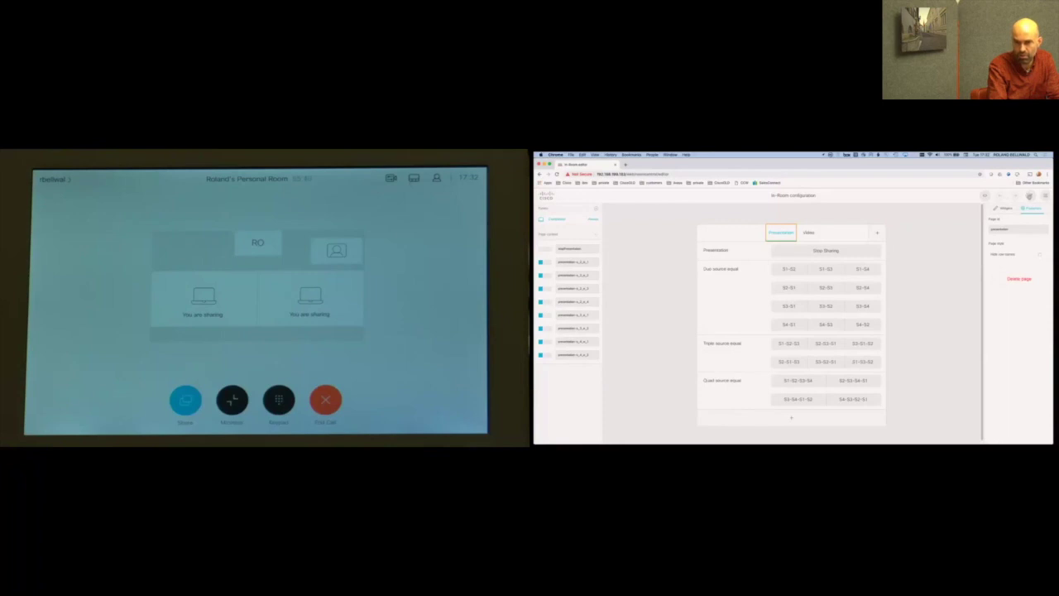
Step: Export the Compositor panel configuration to the video system
{"action": "left_click", "coordinate": [1029, 196]}
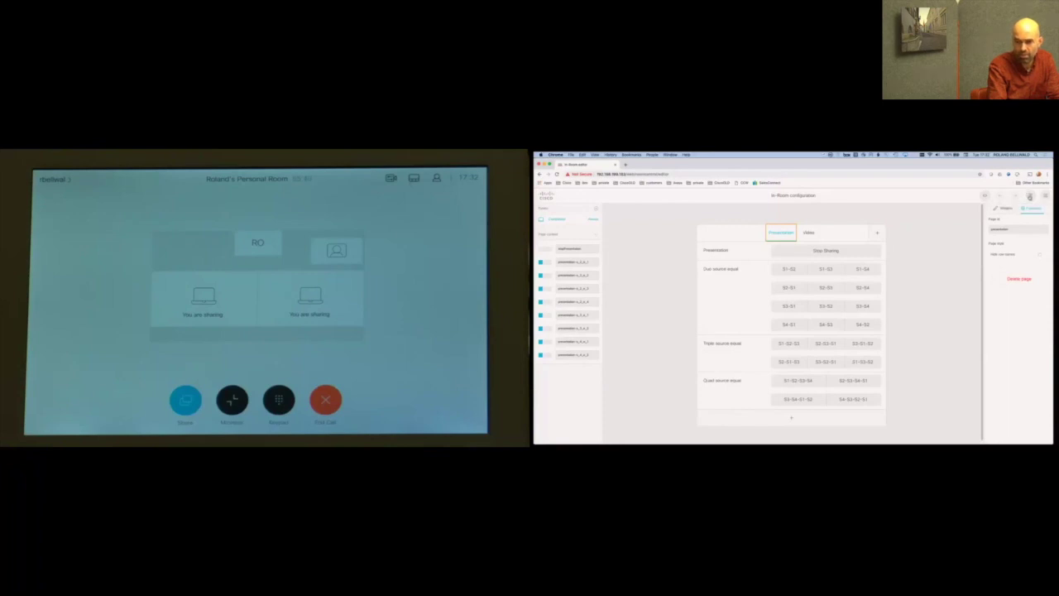